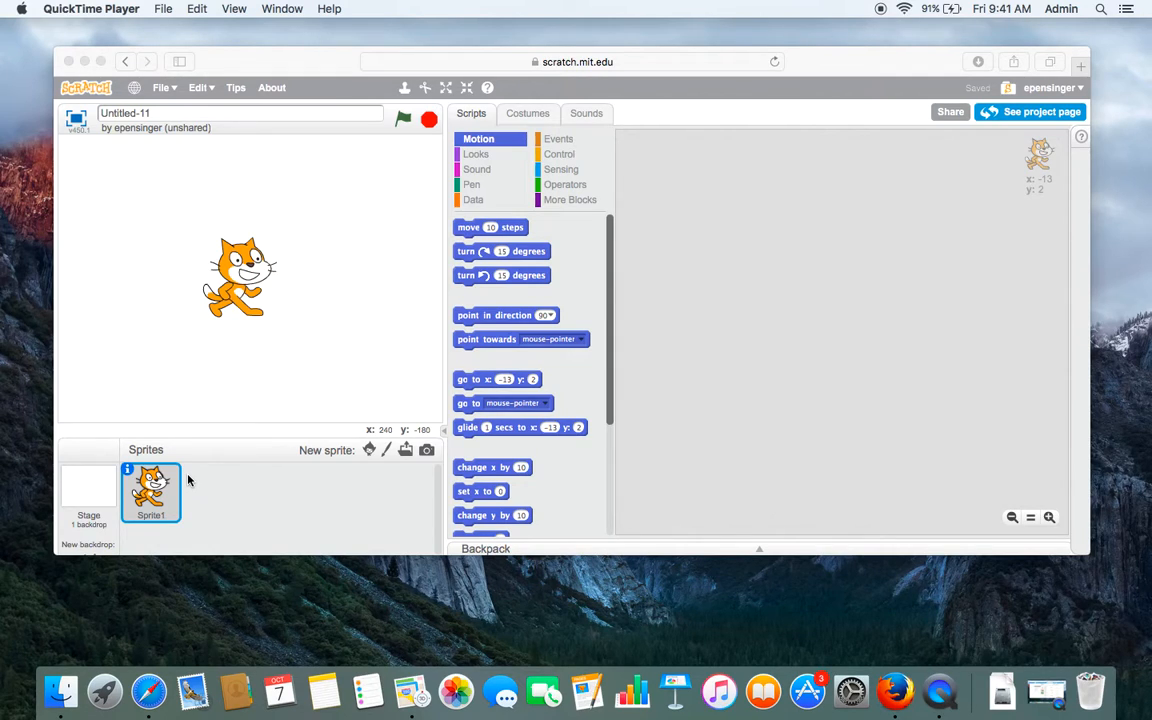
# Step: Enlarge the browser window to make more room for the project editor and select the stage
pyautogui.click(86, 503)
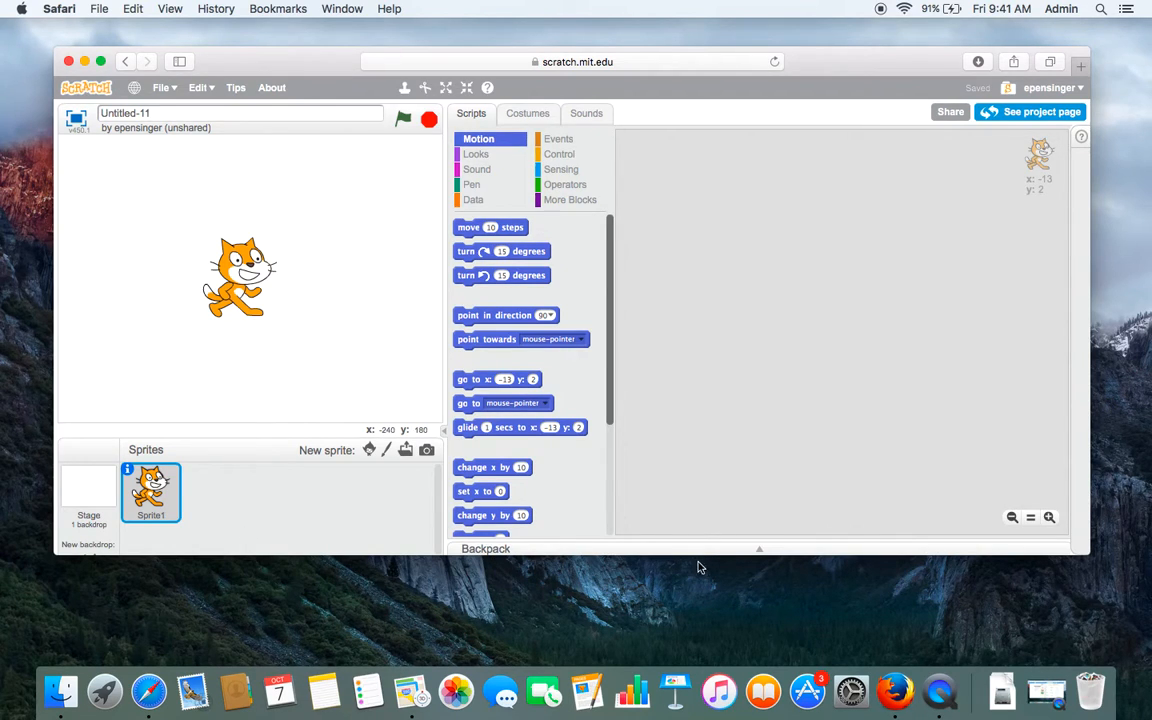
pyautogui.moveTo(1090, 553); pyautogui.dragTo(1103, 637)
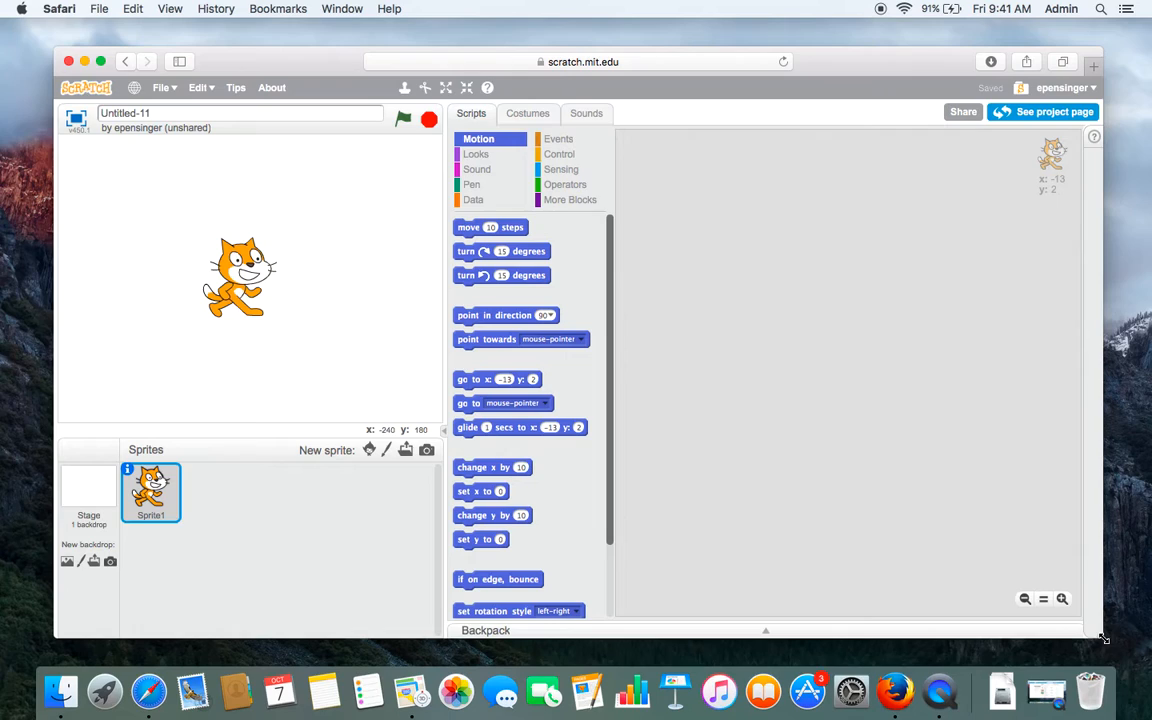
pyautogui.click(78, 491)
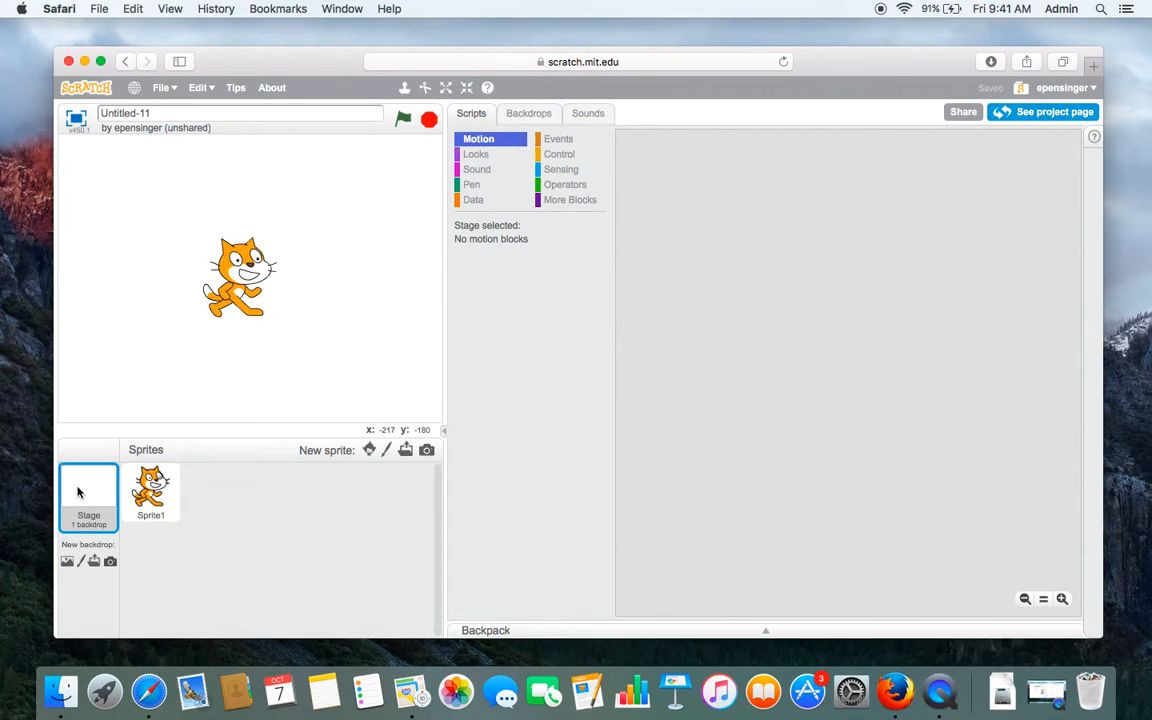
pyautogui.click(67, 562)
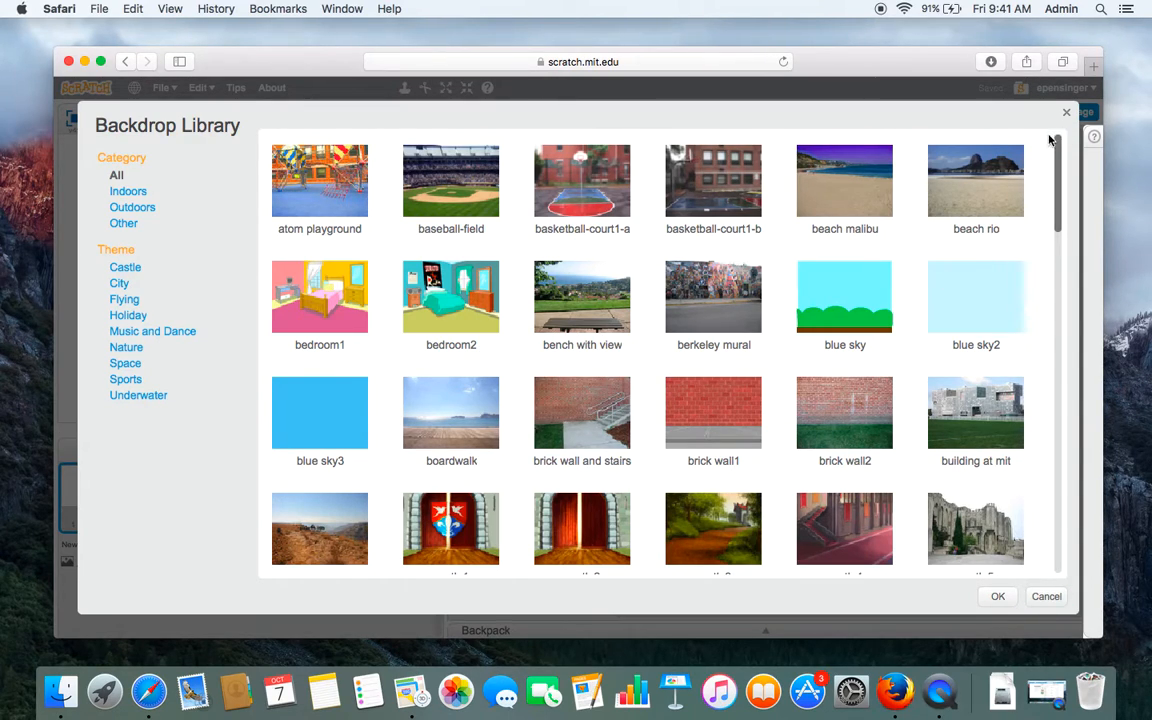
pyautogui.moveTo(1056, 155); pyautogui.dragTo(1075, 130)
pyautogui.click(998, 596)
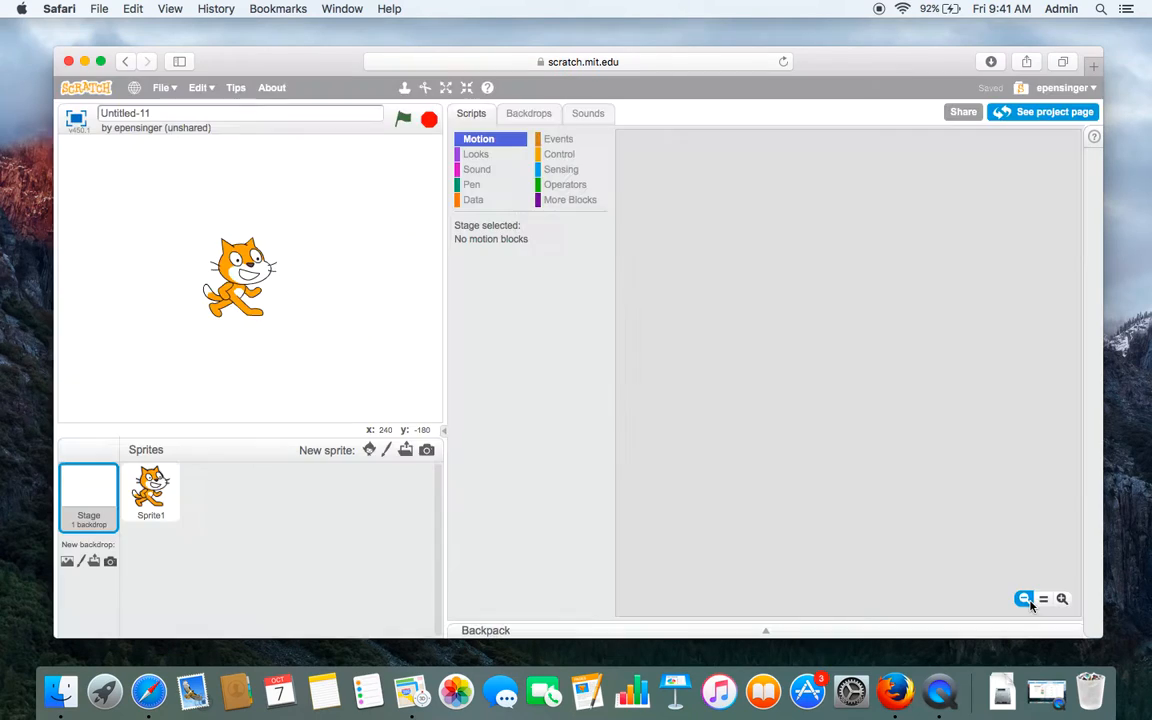
# Step: Add the atom playground backdrop from the backdrop library to the stage
pyautogui.click(68, 563)
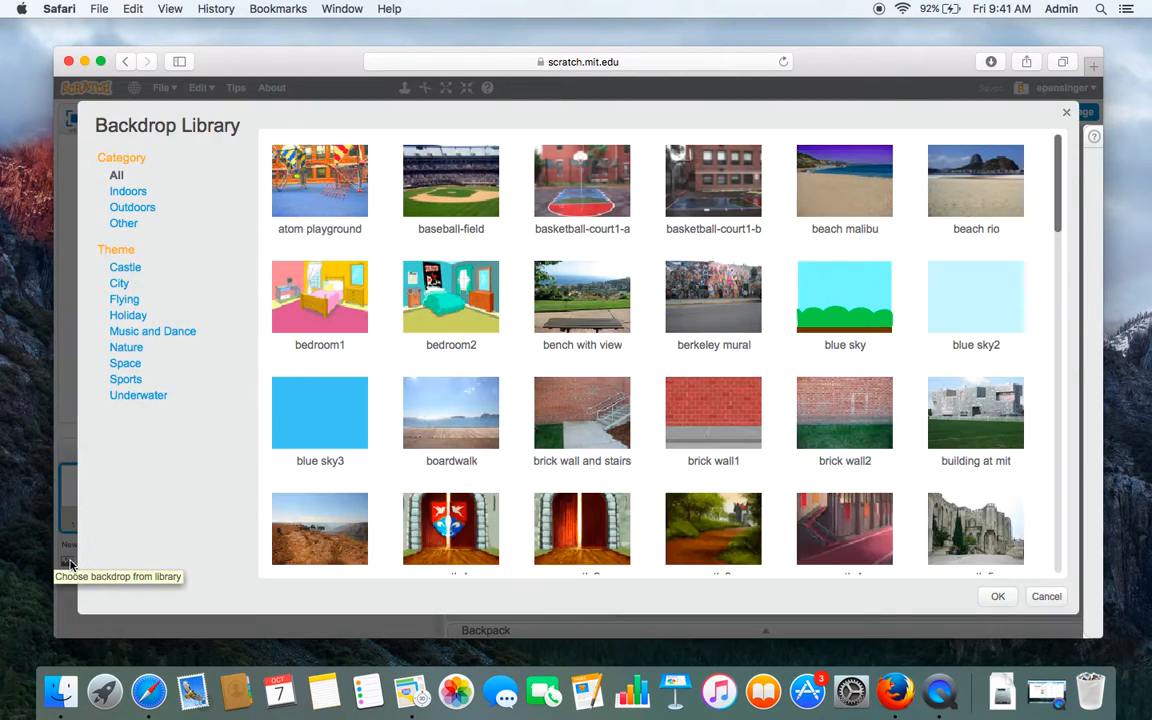
pyautogui.click(270, 172)
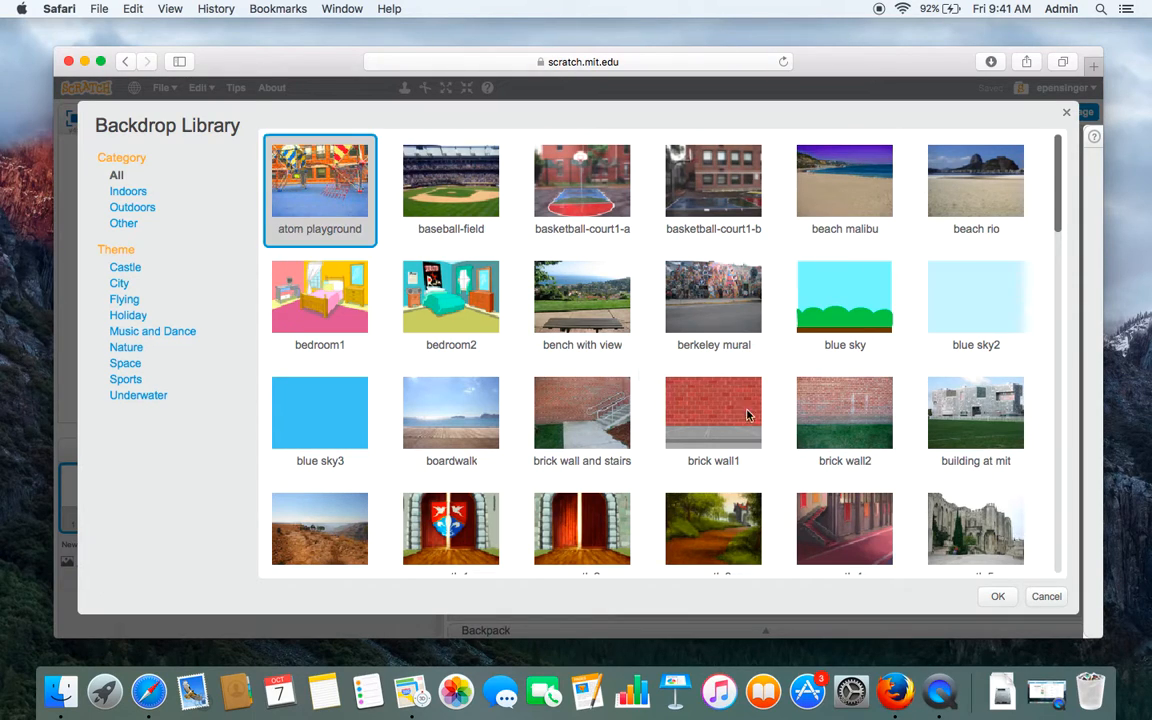
pyautogui.click(997, 596)
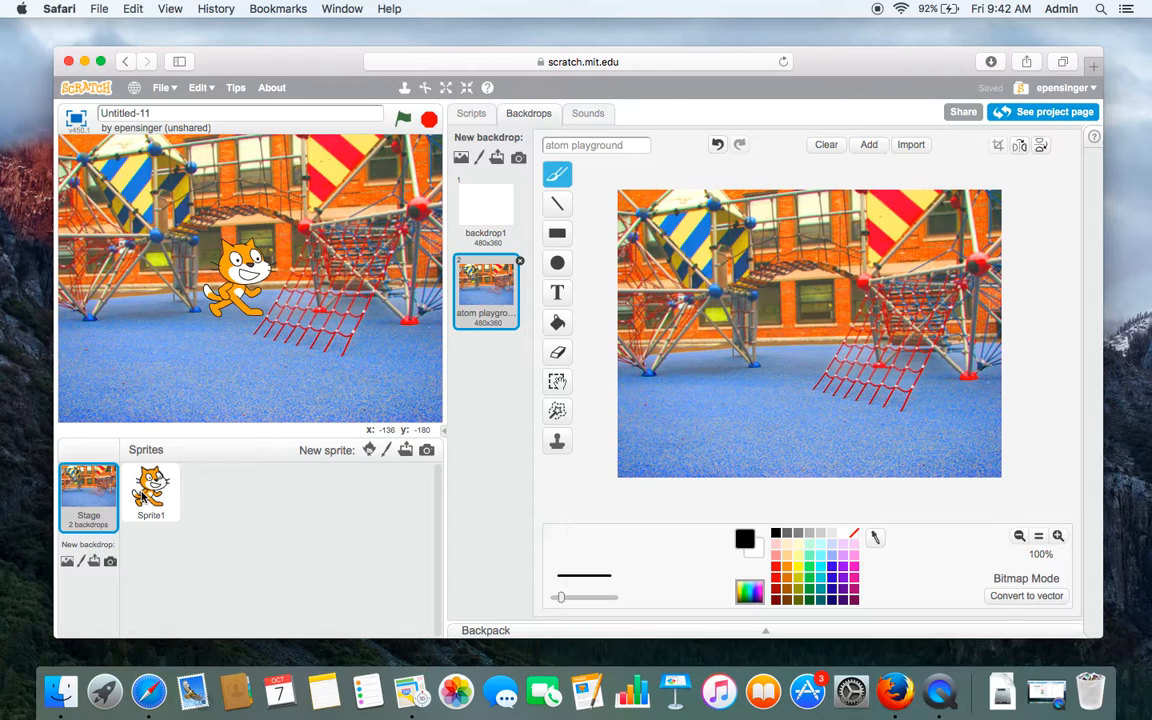
# Step: Browse the sprite library through the Transportation category and the Castle, City, Dance, Dress-Up, Holiday and Music themes
pyautogui.click(240, 272)
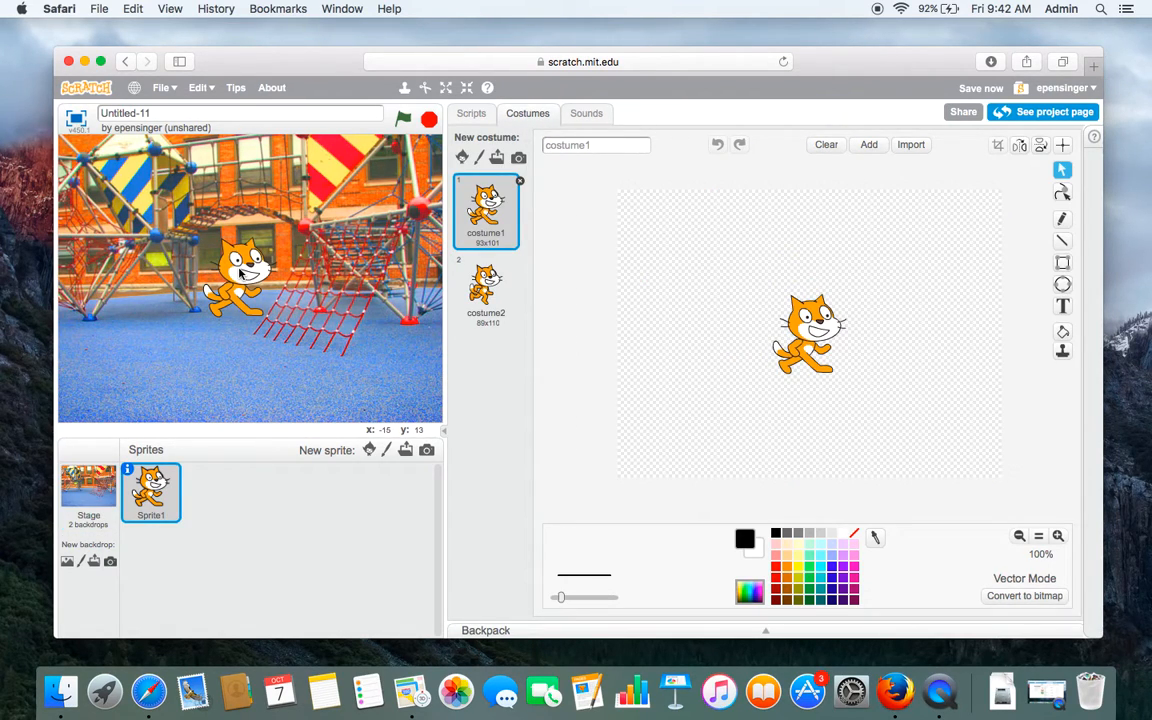
pyautogui.click(369, 450)
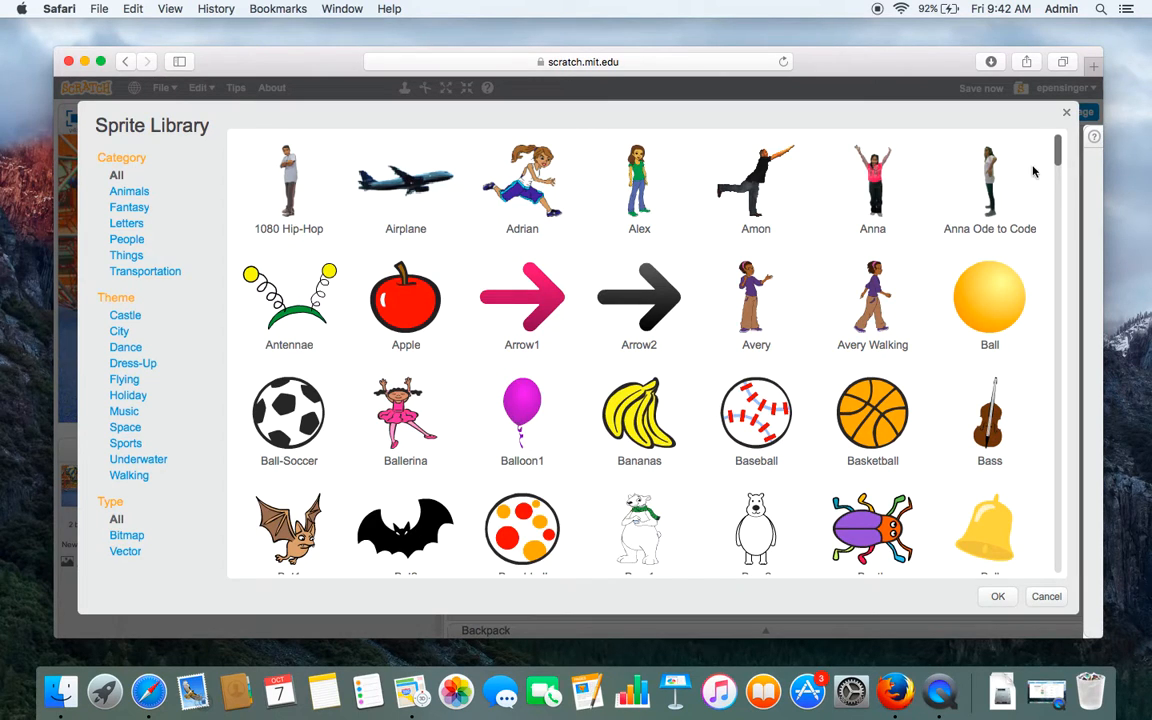
pyautogui.moveTo(1057, 152)
pyautogui.mouseDown()
pyautogui.moveTo(1062, 228)
pyautogui.moveTo(1058, 148)
pyautogui.mouseUp()
pyautogui.click(118, 272)
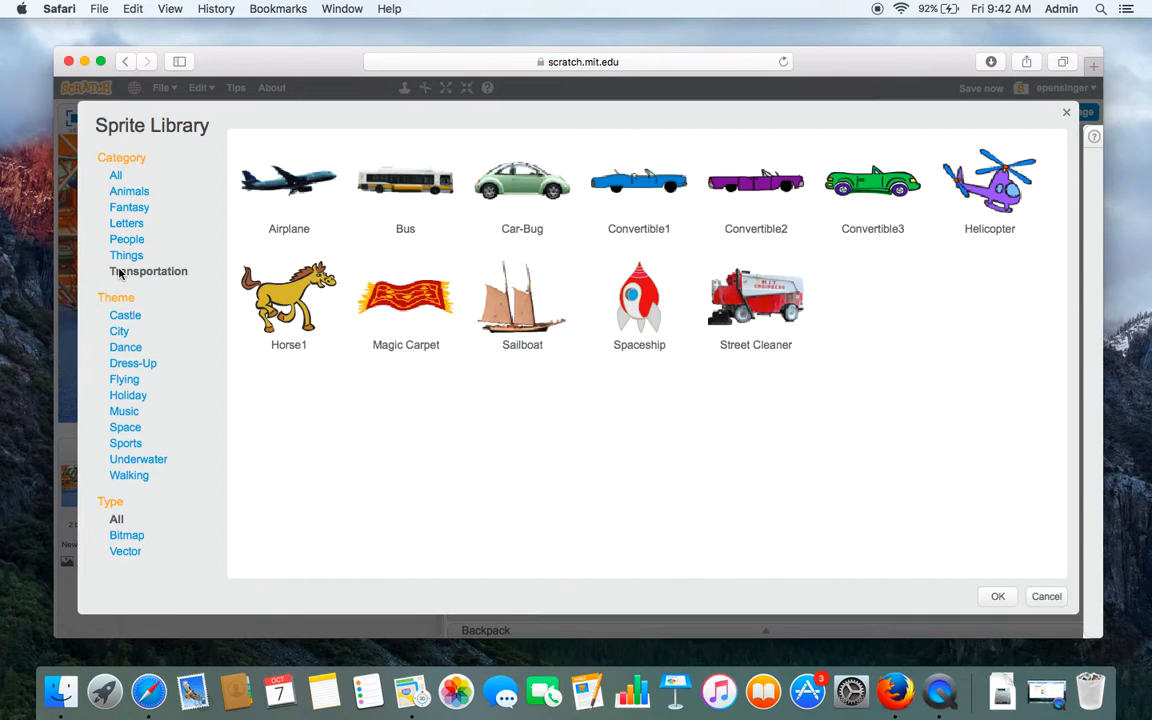
pyautogui.click(124, 316)
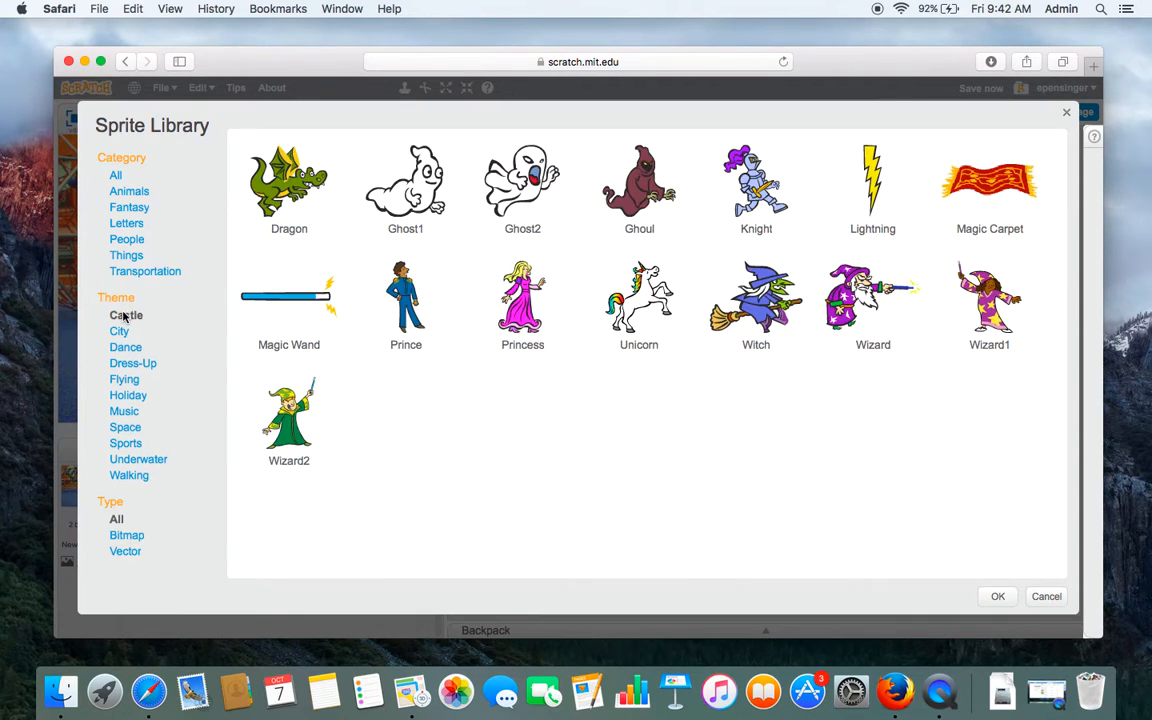
pyautogui.click(119, 331)
pyautogui.click(125, 347)
pyautogui.click(125, 364)
pyautogui.click(126, 396)
pyautogui.click(126, 412)
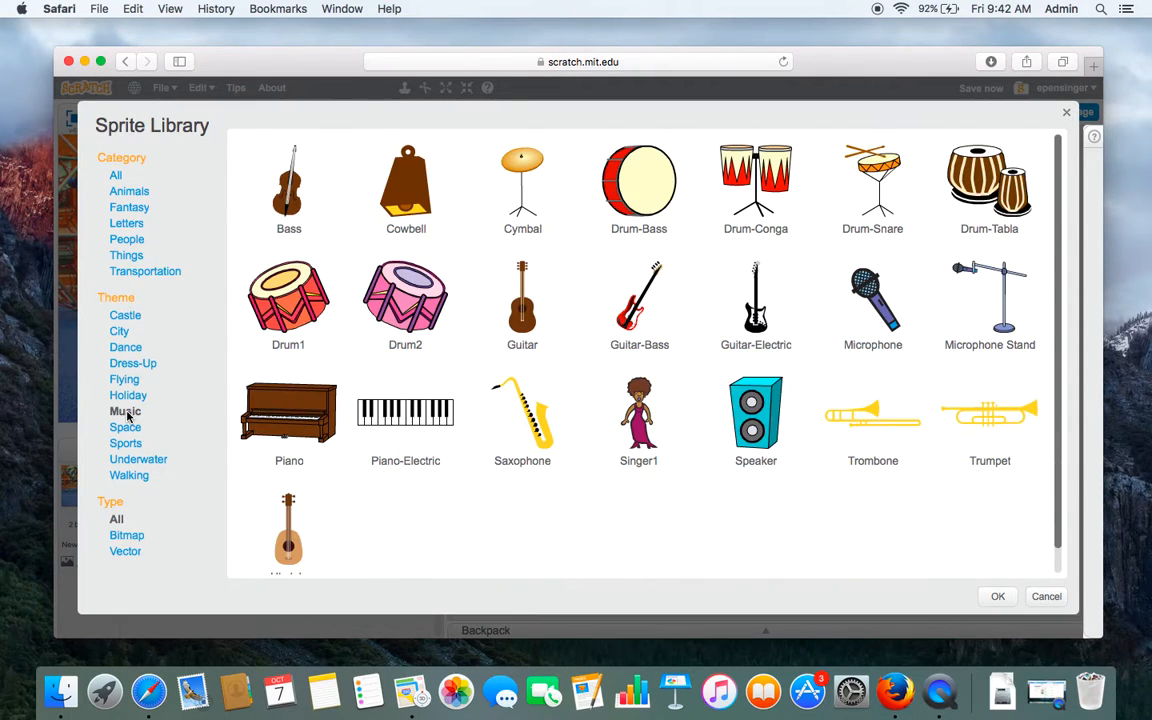
# Step: Add the Convertible1 sprite from the full sprite library and place it under the cat at about x -11, y -59
pyautogui.click(116, 175)
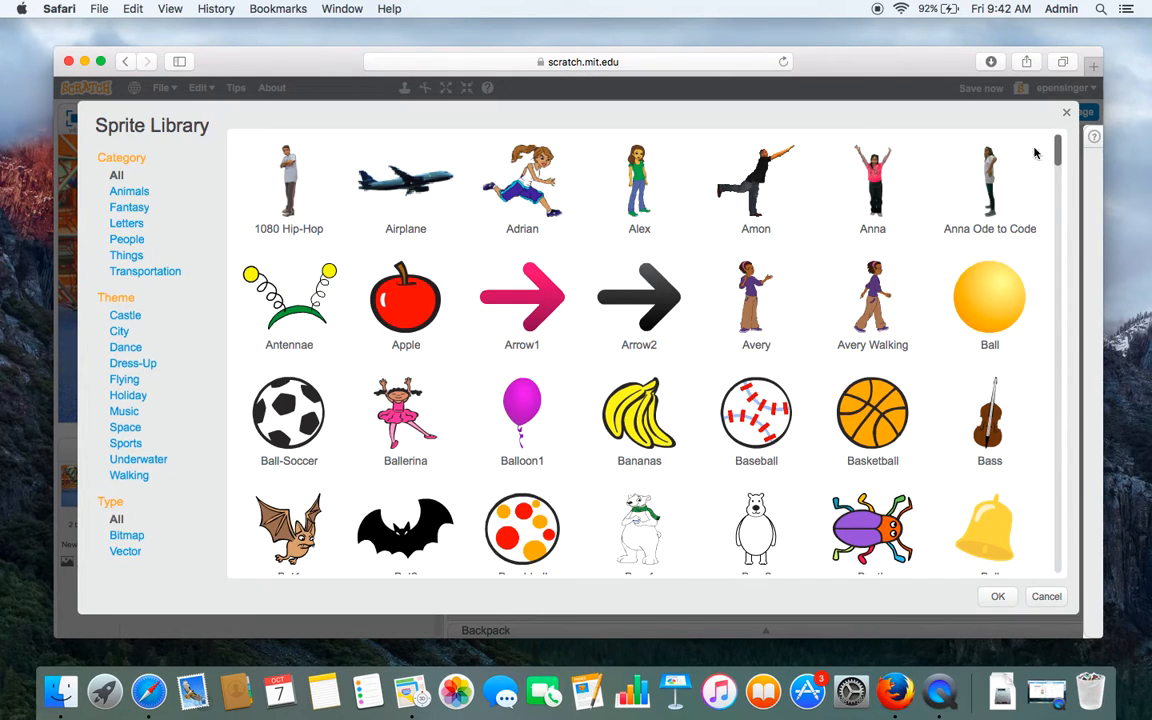
pyautogui.scroll(-3, 1062, 205)
pyautogui.scroll(-4, 1062, 205)
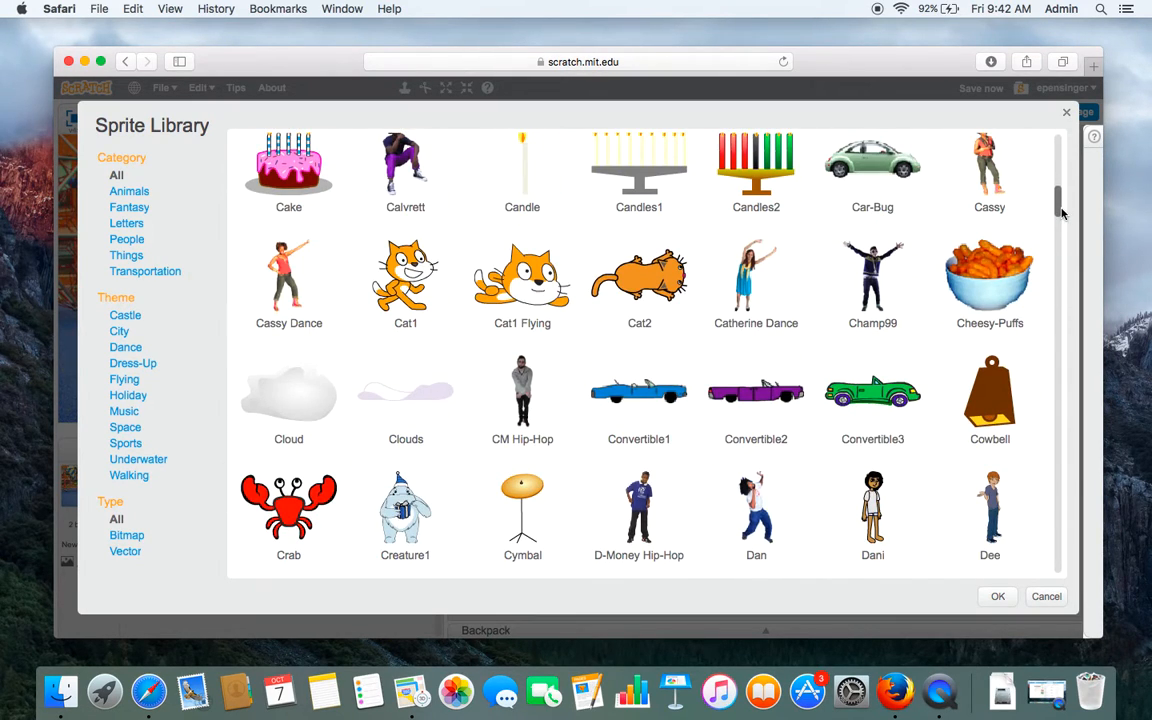
pyautogui.click(628, 391)
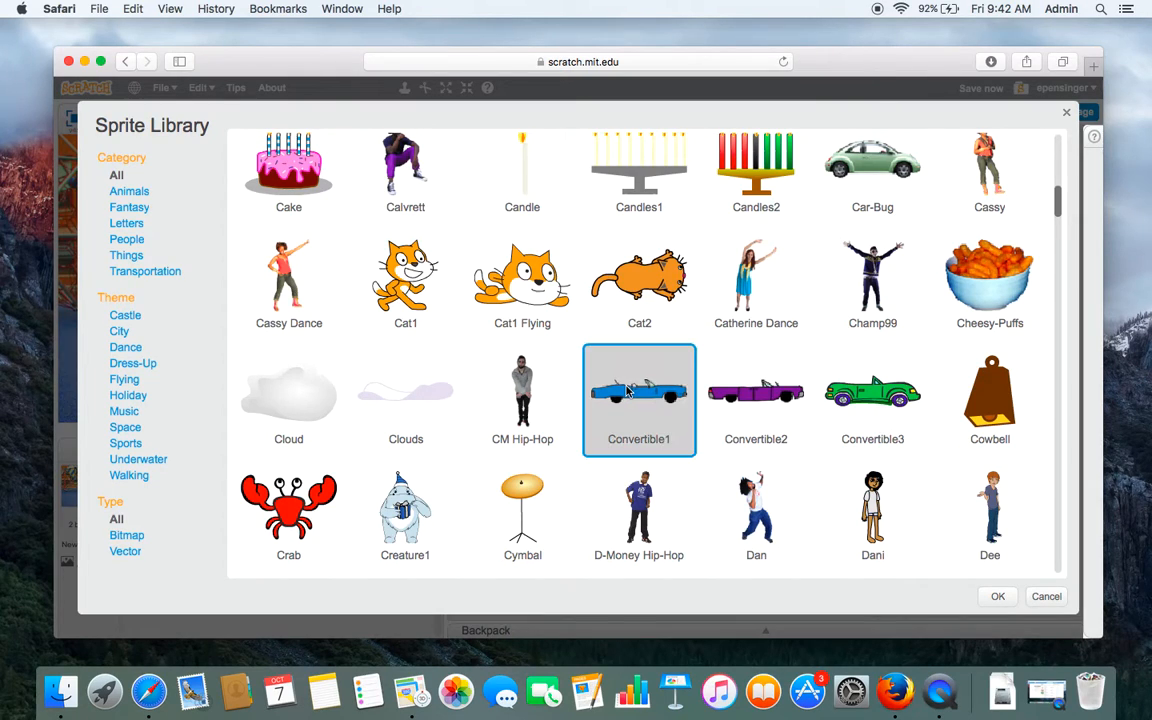
pyautogui.click(872, 400)
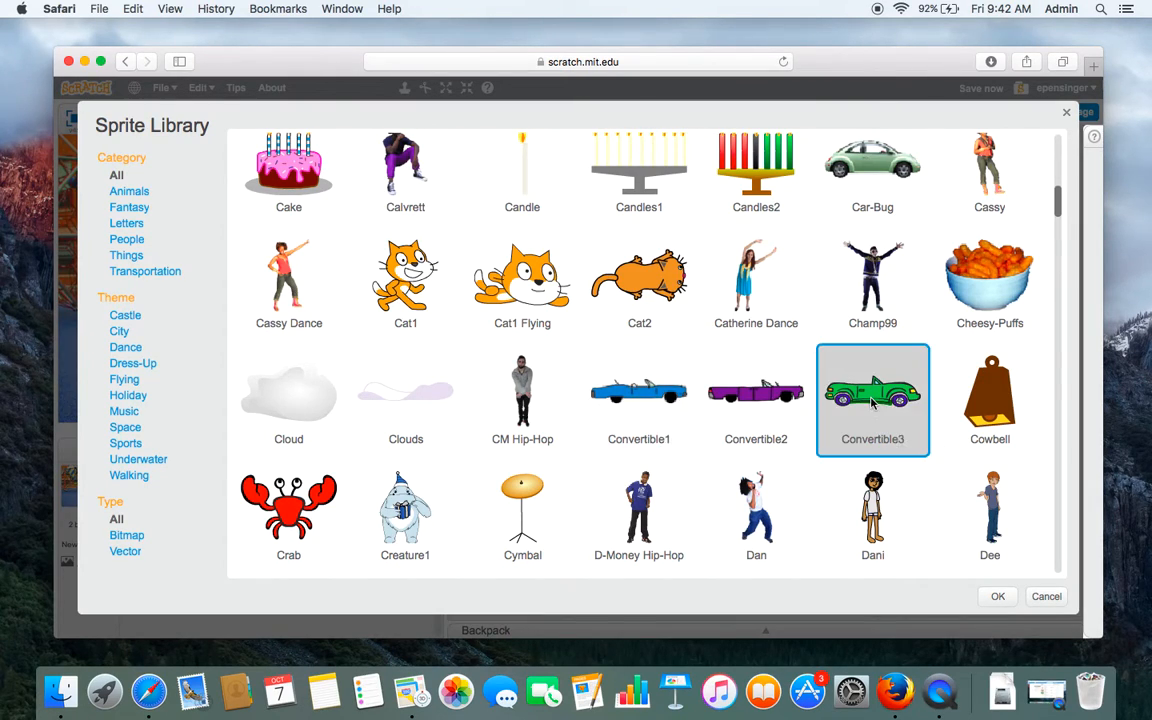
pyautogui.click(650, 396)
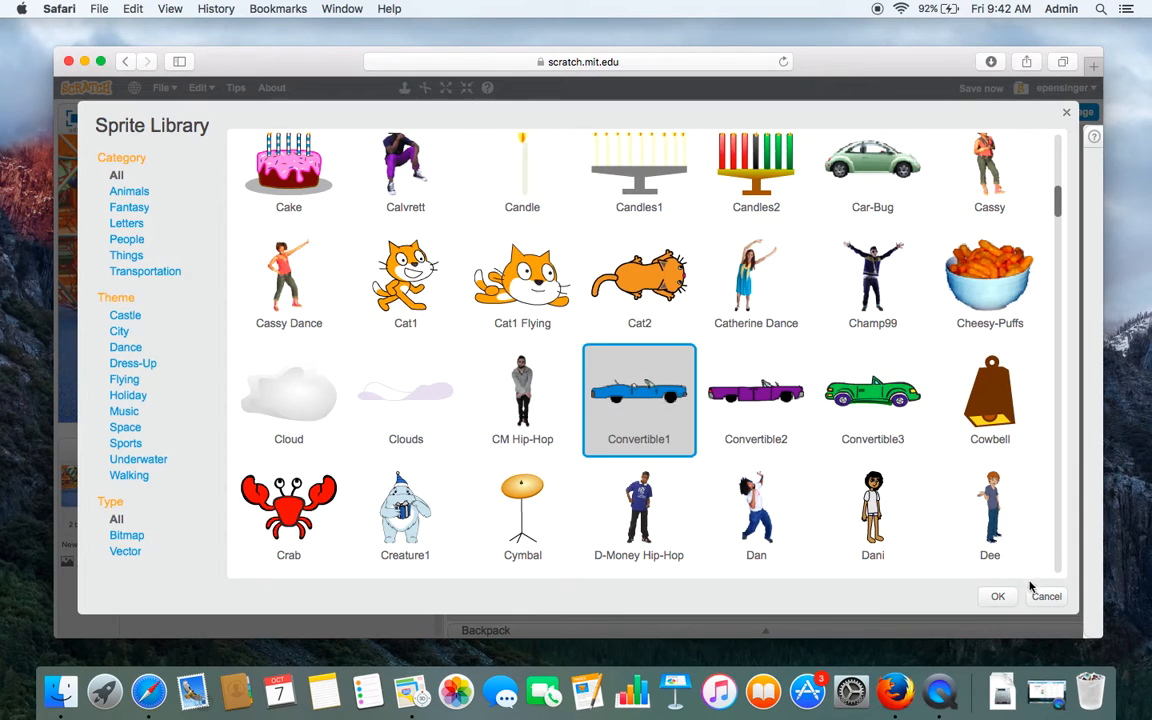
pyautogui.click(997, 596)
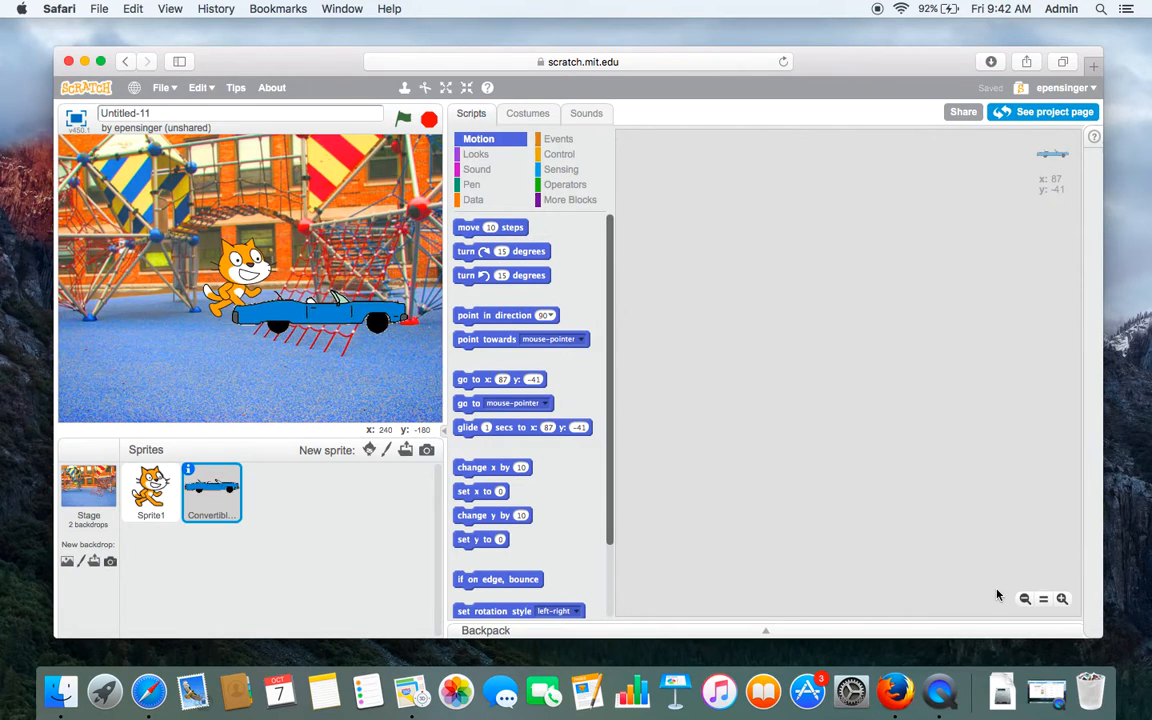
pyautogui.moveTo(361, 316); pyautogui.dragTo(285, 330)
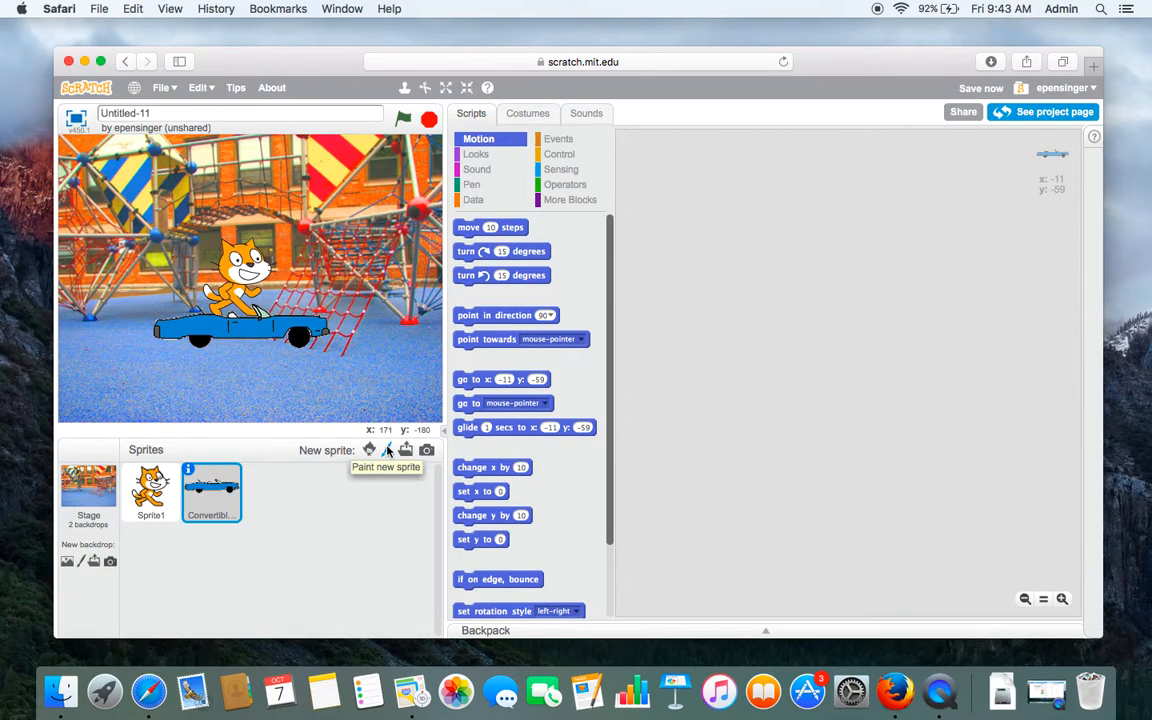
# Step: Rename the cat sprite as Cat1 in its sprite info
pyautogui.click(158, 484)
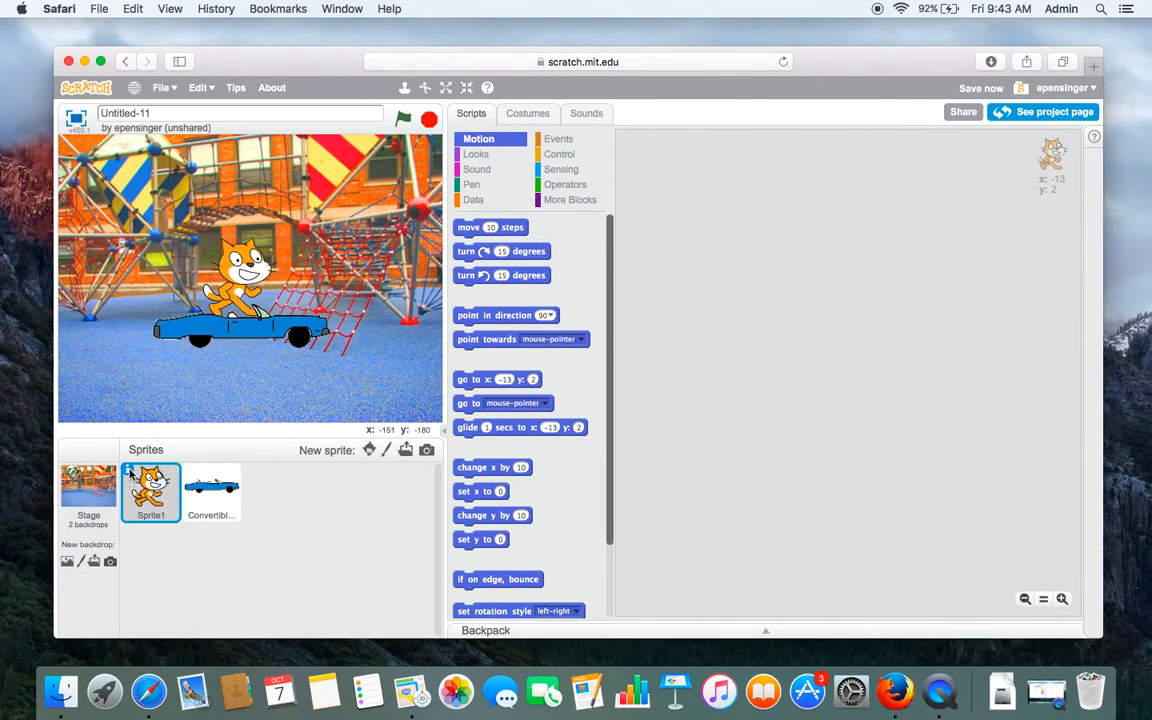
pyautogui.click(130, 473)
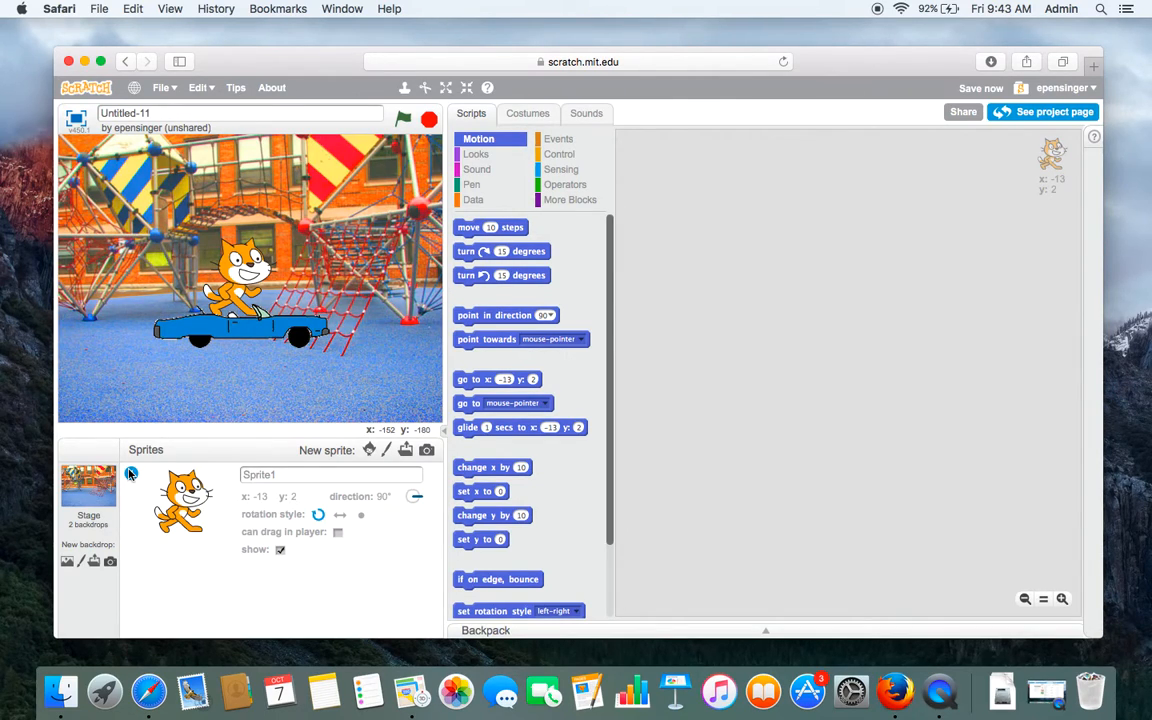
pyautogui.click(241, 476)
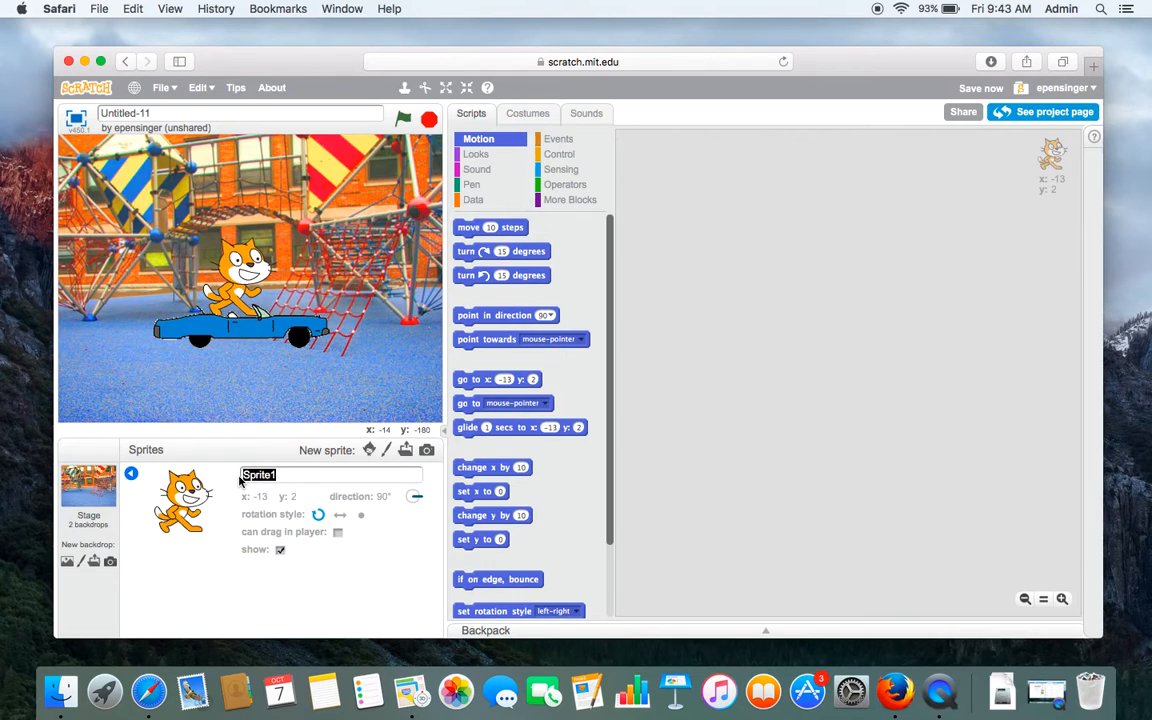
pyautogui.write('Car')
pyautogui.press('BackSpace')
pyautogui.write('t1')
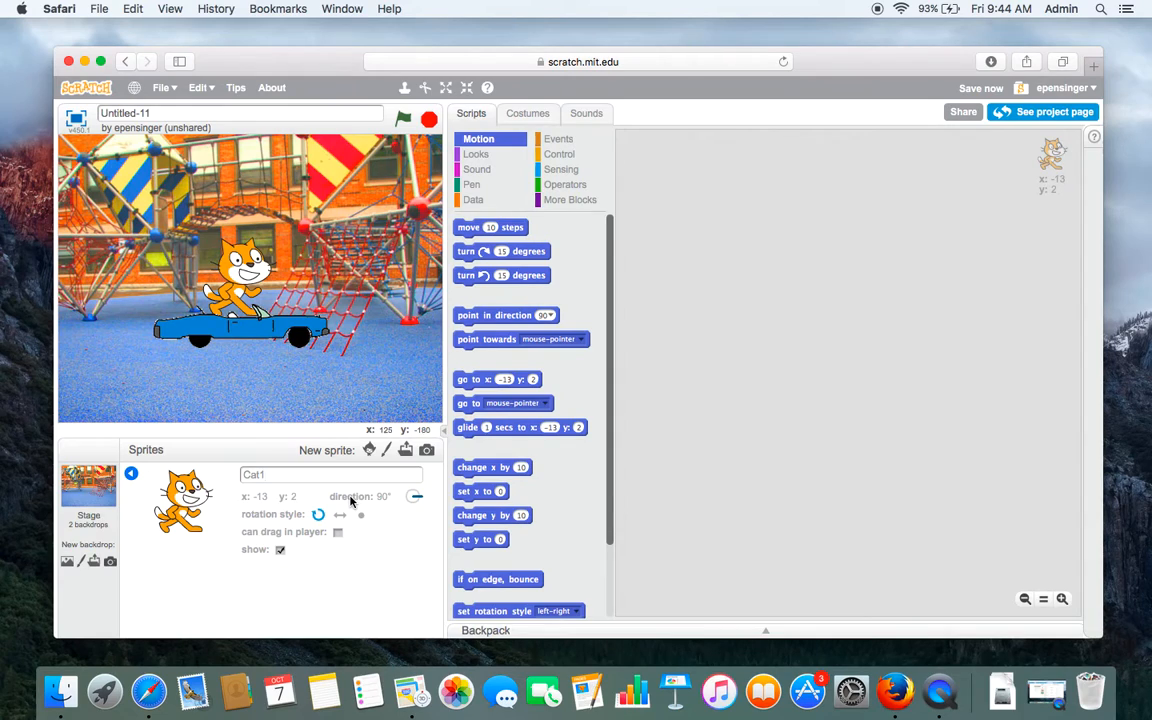
# Step: Try rotating the cat sprite to a direction of 113° and return it to 90°
pyautogui.click(412, 502)
pyautogui.click(413, 503)
pyautogui.click(419, 501)
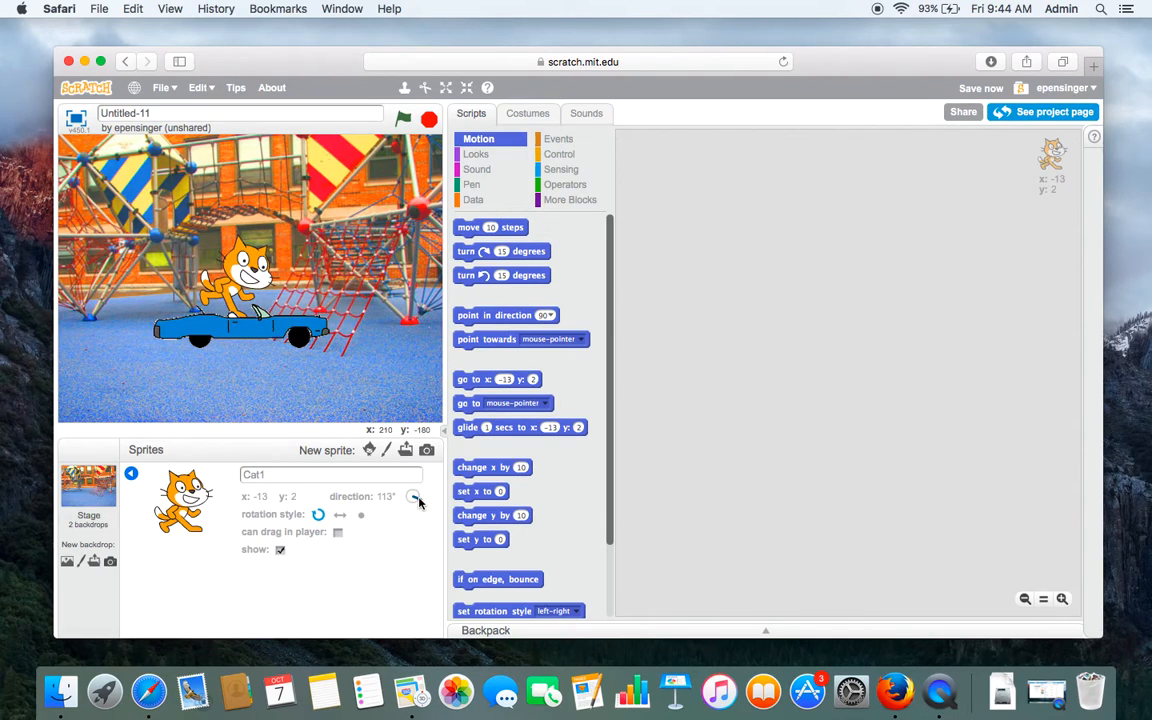
pyautogui.moveTo(419, 499)
pyautogui.mouseDown()
pyautogui.moveTo(401, 503)
pyautogui.moveTo(419, 498)
pyautogui.moveTo(420, 512)
pyautogui.moveTo(434, 502)
pyautogui.mouseUp()
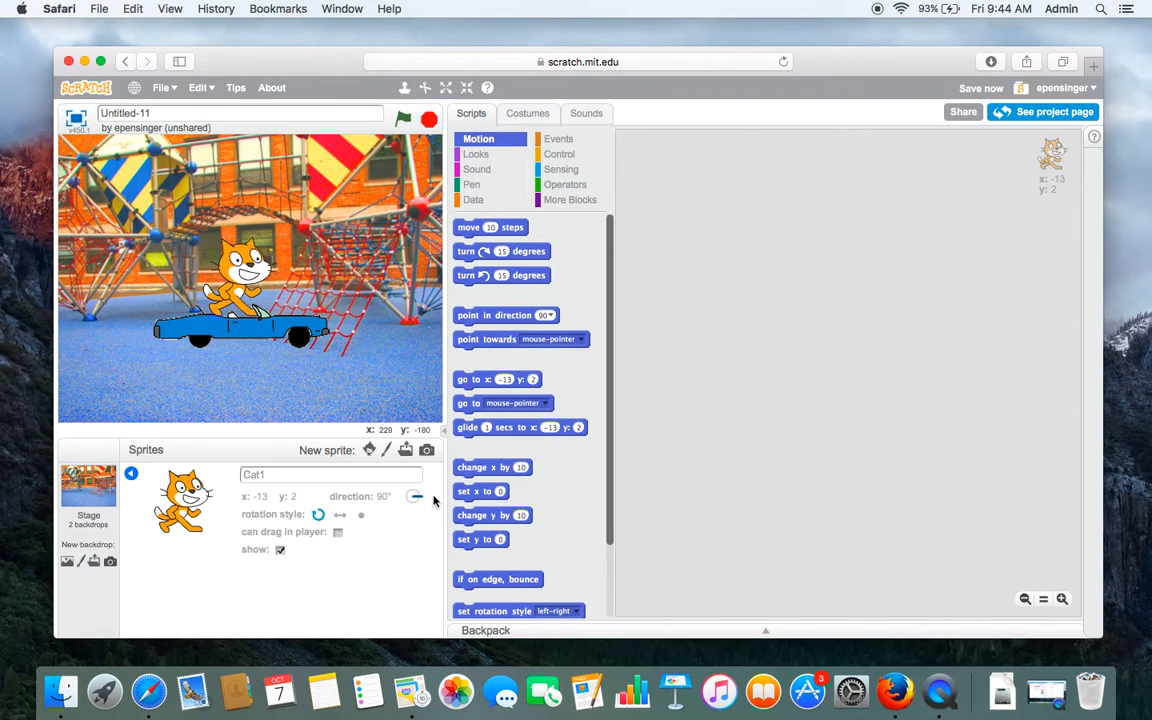
# Step: Set the cat's rotation style to left-right, allow dragging it in the player, and toggle its visibility off and back on
pyautogui.click(340, 515)
pyautogui.click(337, 535)
pyautogui.click(280, 550)
pyautogui.click(280, 550)
pyautogui.click(131, 475)
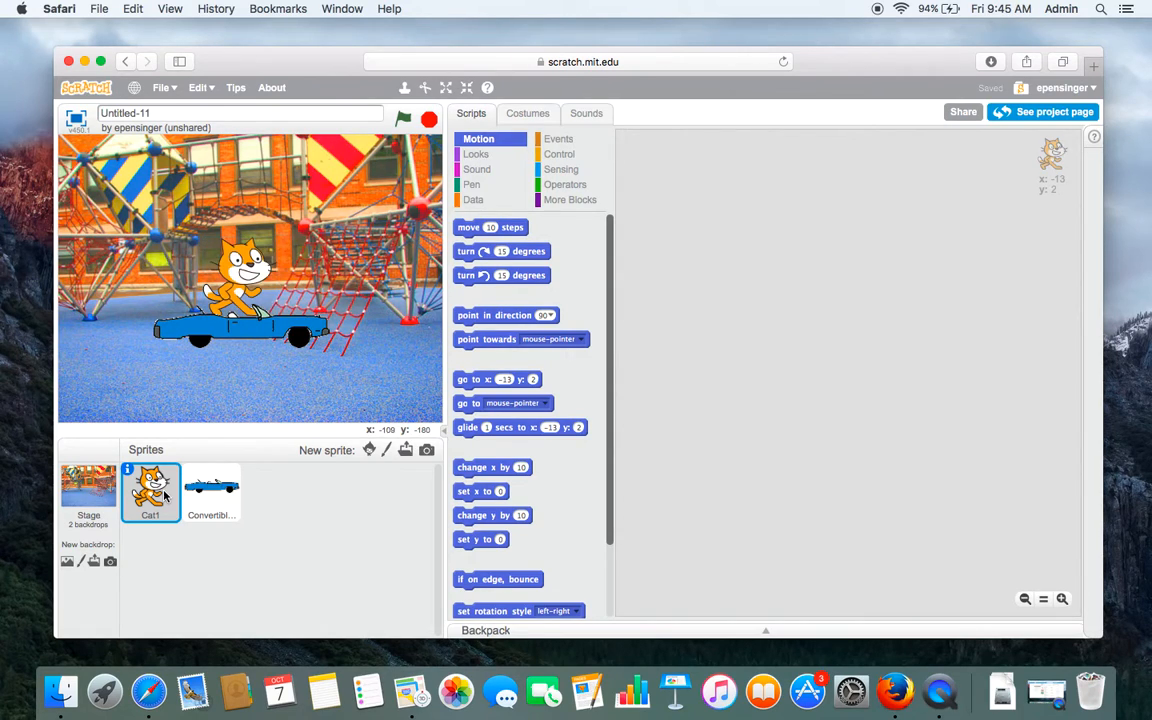
# Step: Review the actions available for the Cat1 sprite without applying any of them
pyautogui.rightClick(166, 487)
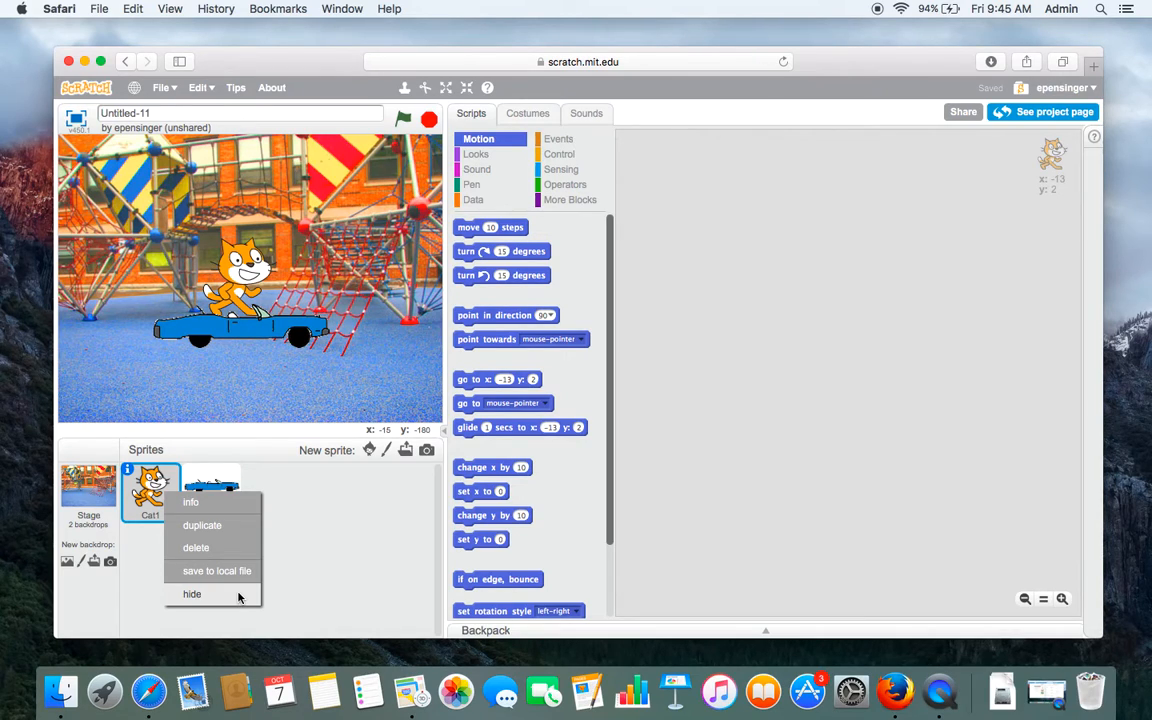
pyautogui.click(310, 610)
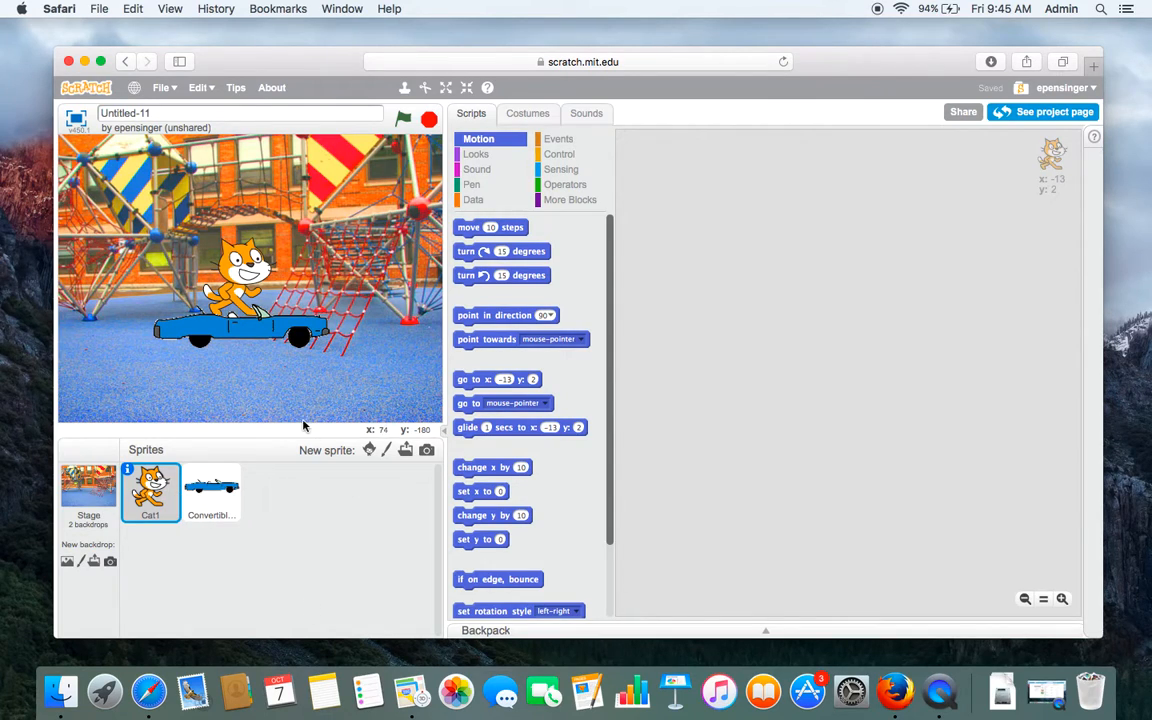